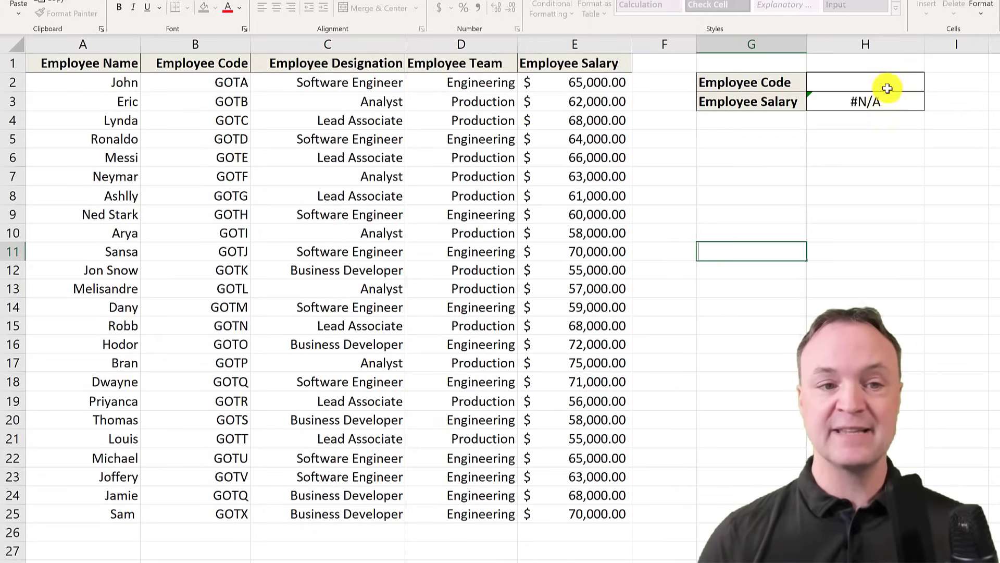
# - Enter GOTE as the Employee Code in cell H2
pyautogui.click(874, 84)
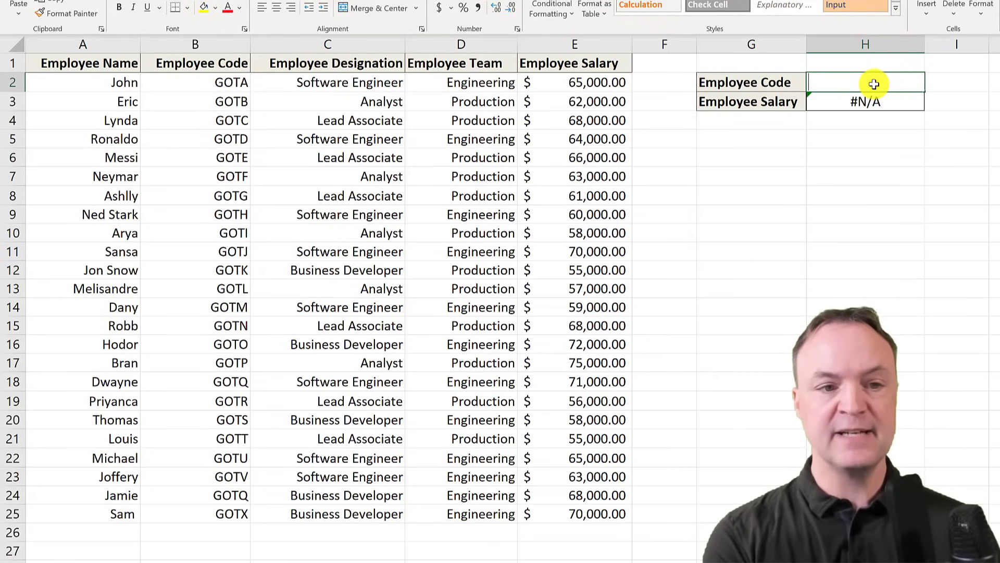
pyautogui.write('GOT')
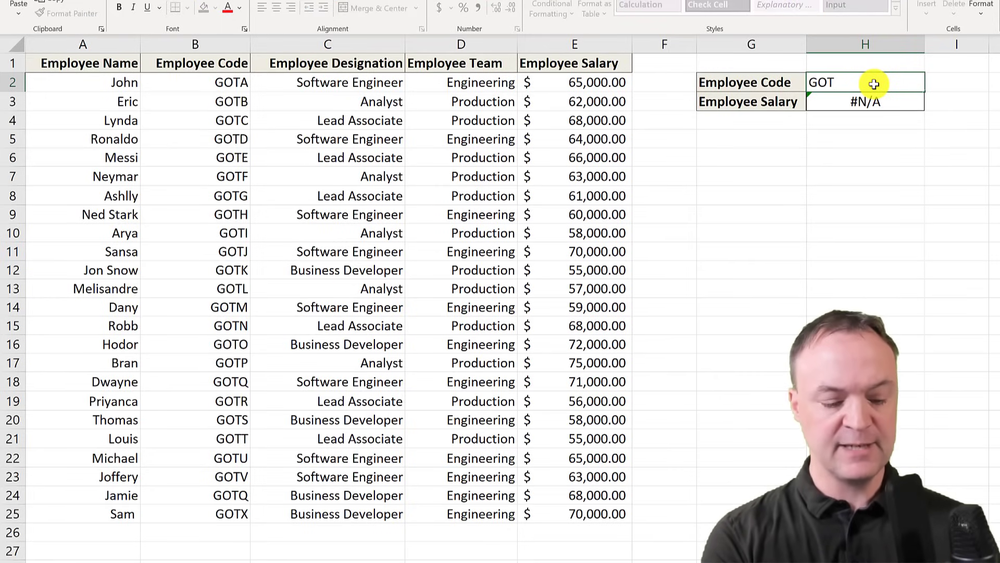
pyautogui.write('E')
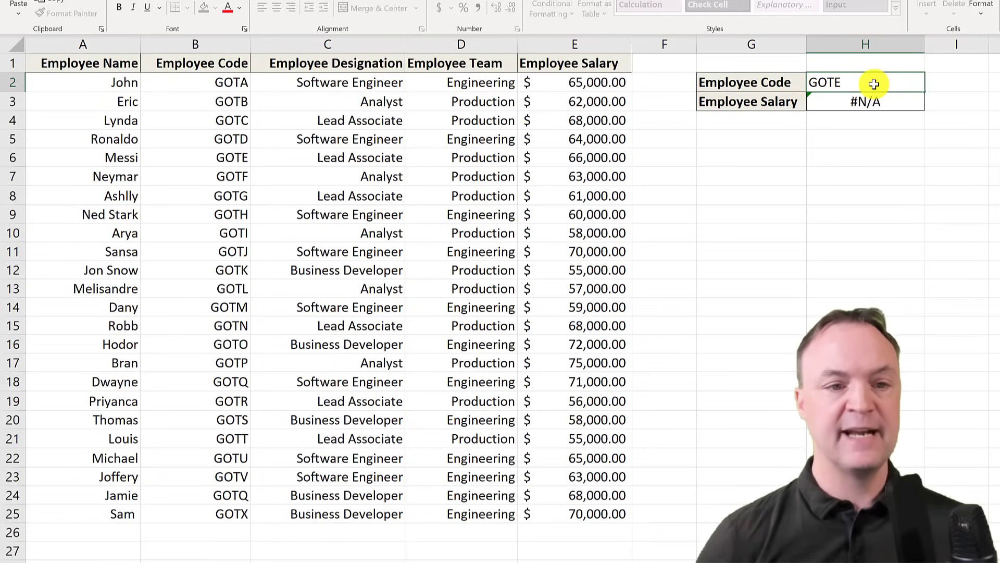
pyautogui.press('Return')
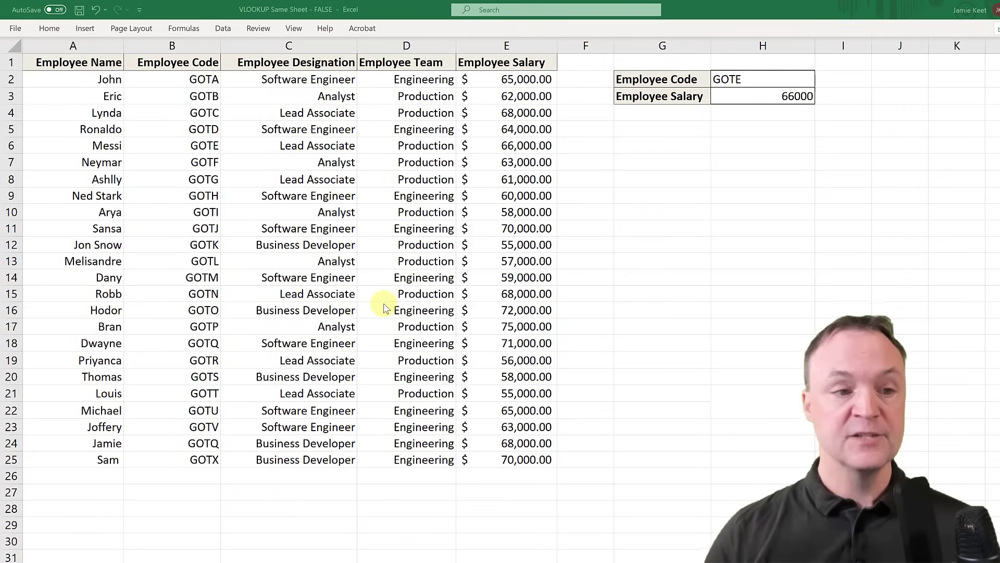
pyautogui.click(624, 150)
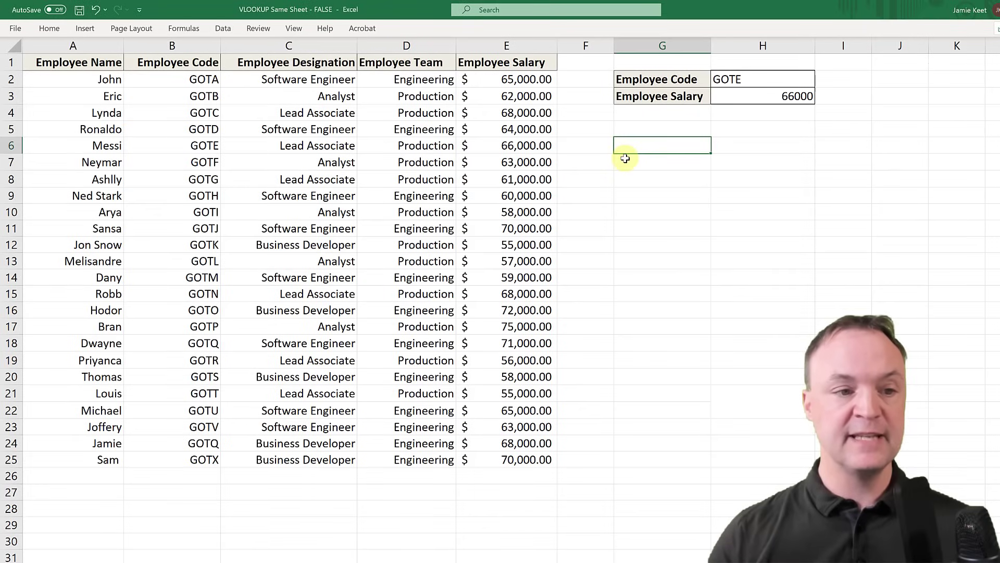
pyautogui.click(625, 164)
pyautogui.moveTo(625, 150); pyautogui.dragTo(624, 162)
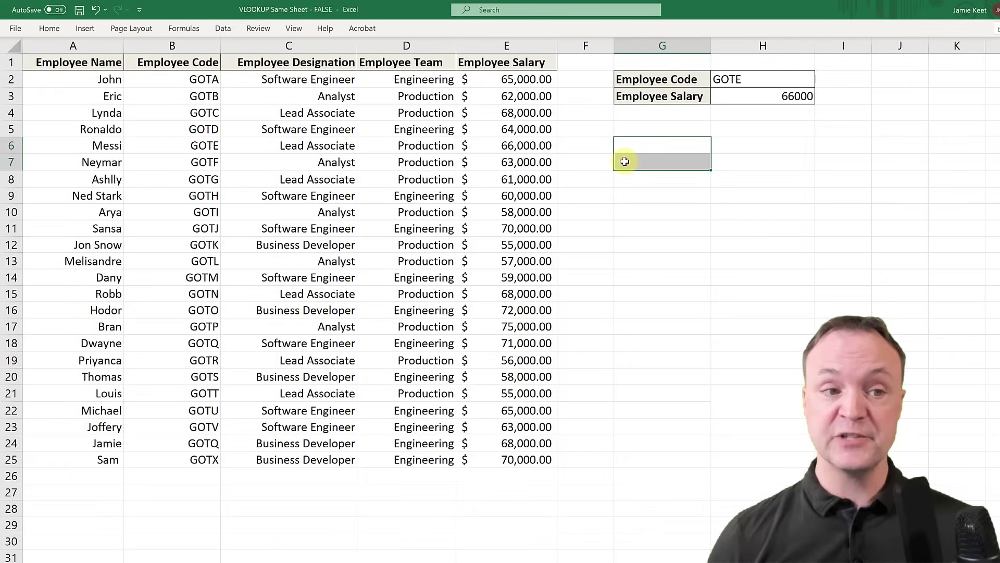
# - Start a VLOOKUP formula in row 6 below the Employee Salary label, using the empty cell directly above as the lookup value
pyautogui.click(668, 145)
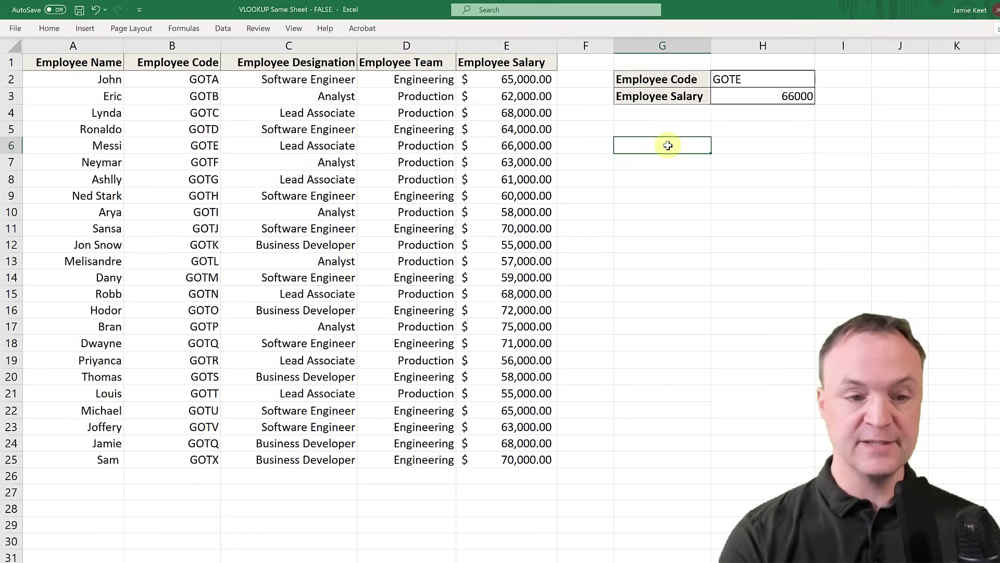
pyautogui.write('=')
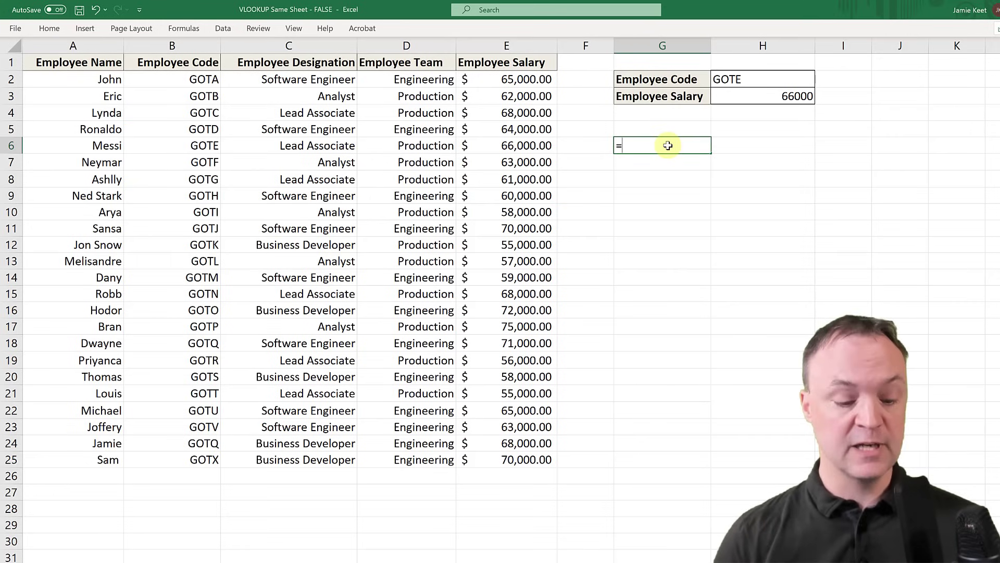
pyautogui.write('vl')
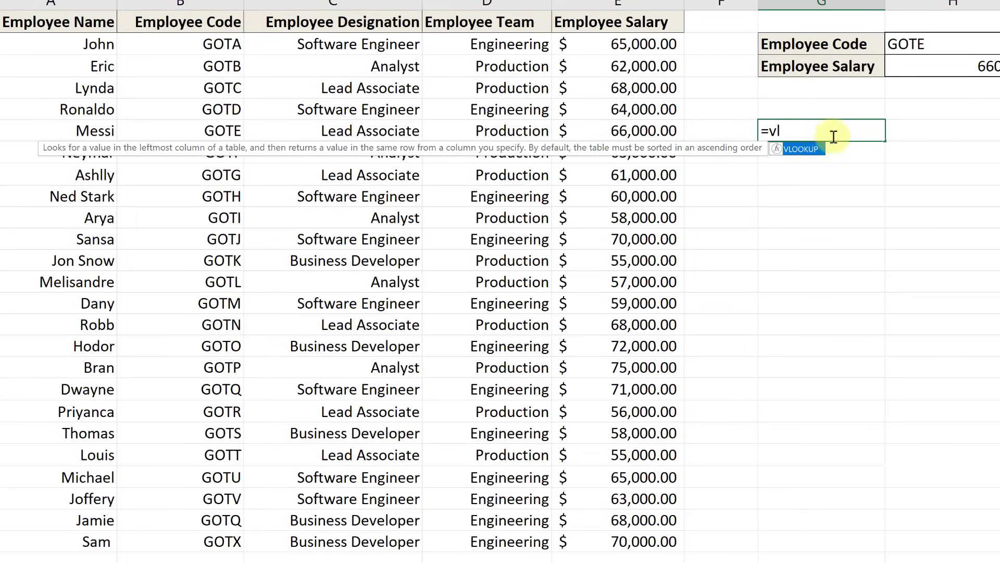
pyautogui.doubleClick(794, 149)
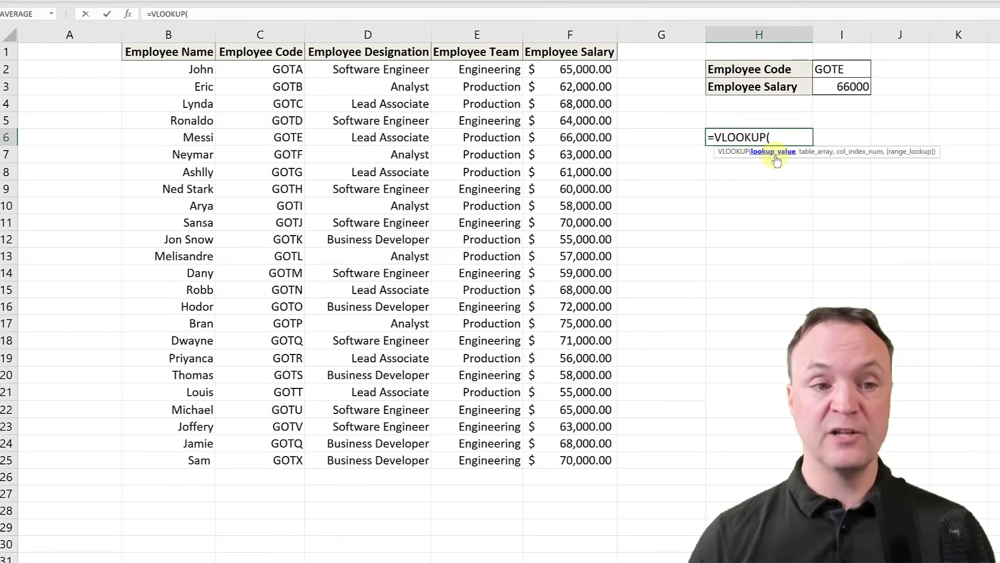
pyautogui.click(738, 123)
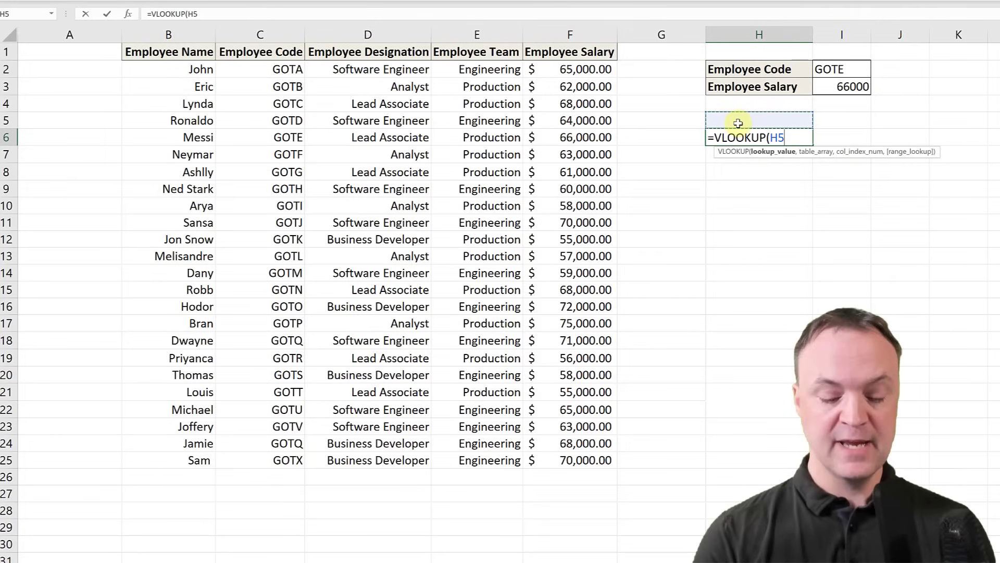
pyautogui.write(',')
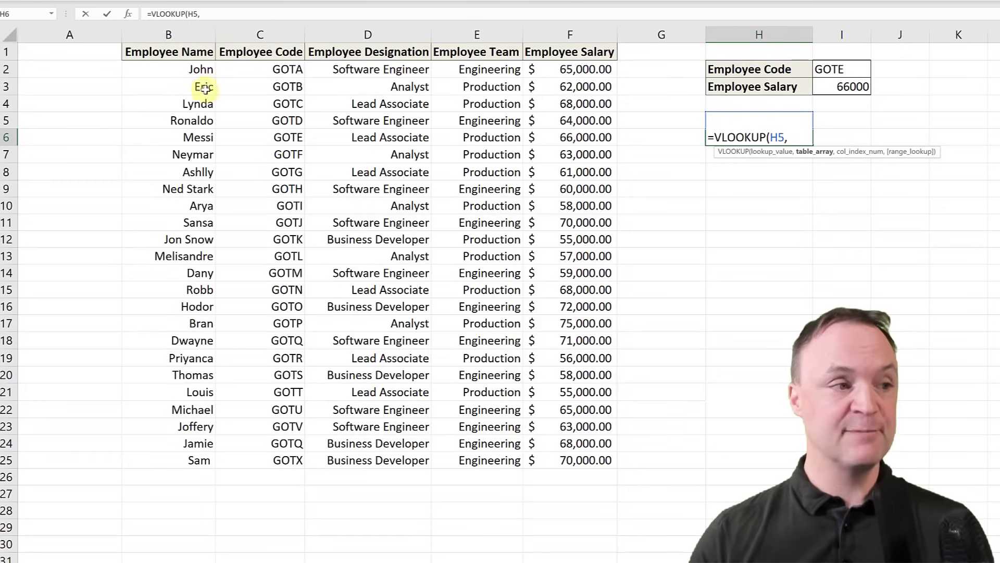
pyautogui.moveTo(189, 72); pyautogui.dragTo(576, 457)
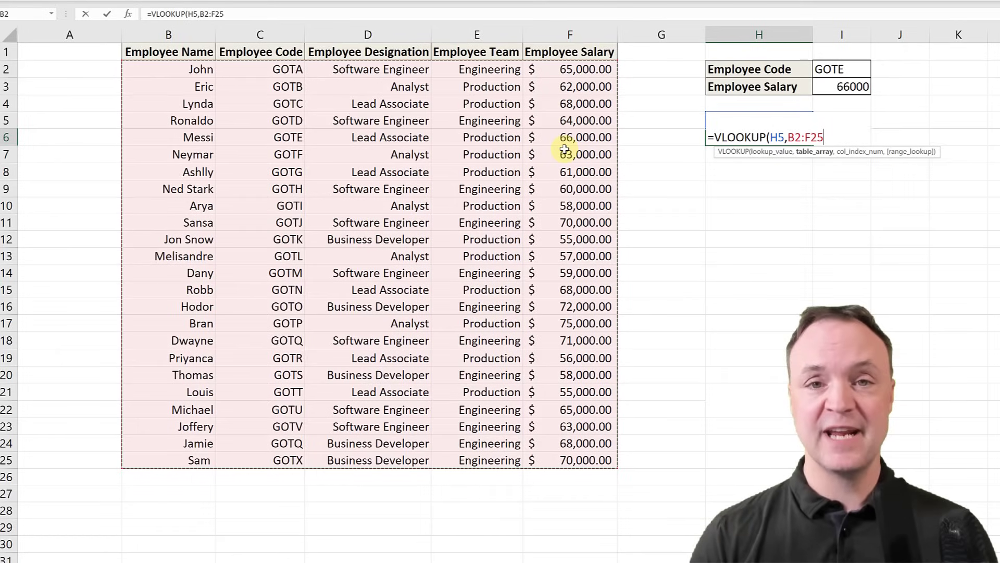
pyautogui.press('BackSpace')
pyautogui.press('BackSpace')
pyautogui.press('BackSpace')
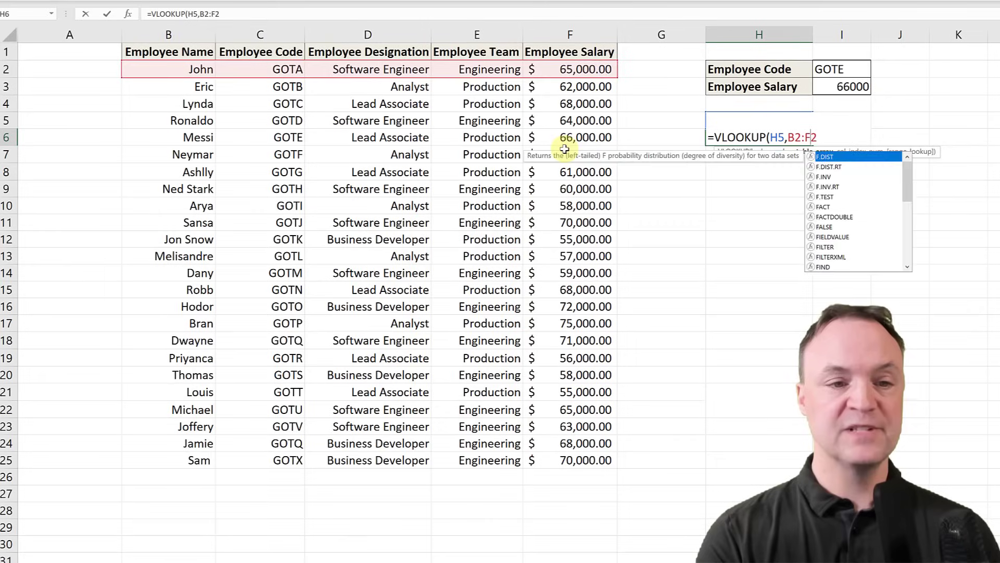
pyautogui.press('BackSpace')
pyautogui.press('BackSpace')
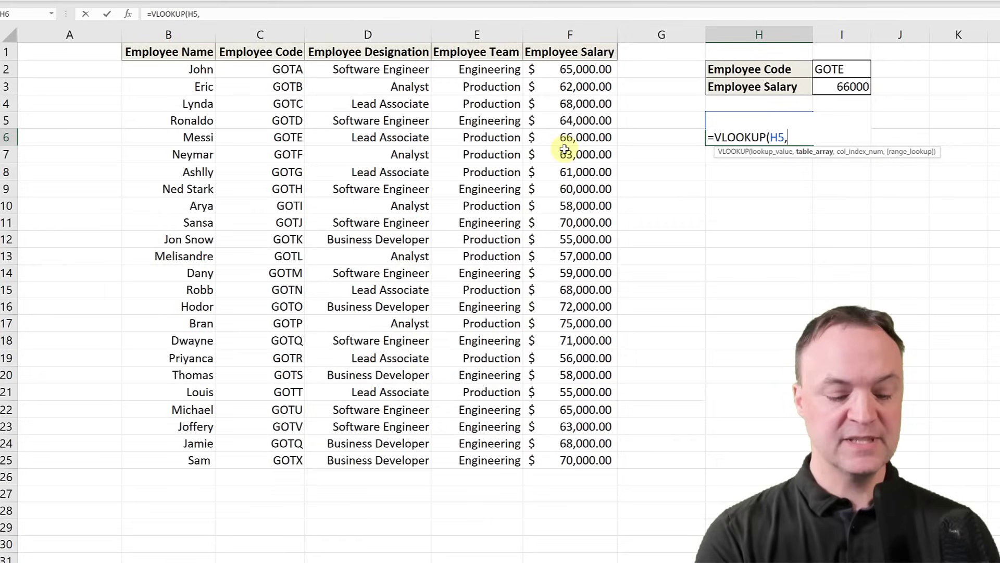
# - Set the VLOOKUP table array to B2:F25 and the column index number to 3
pyautogui.write('B')
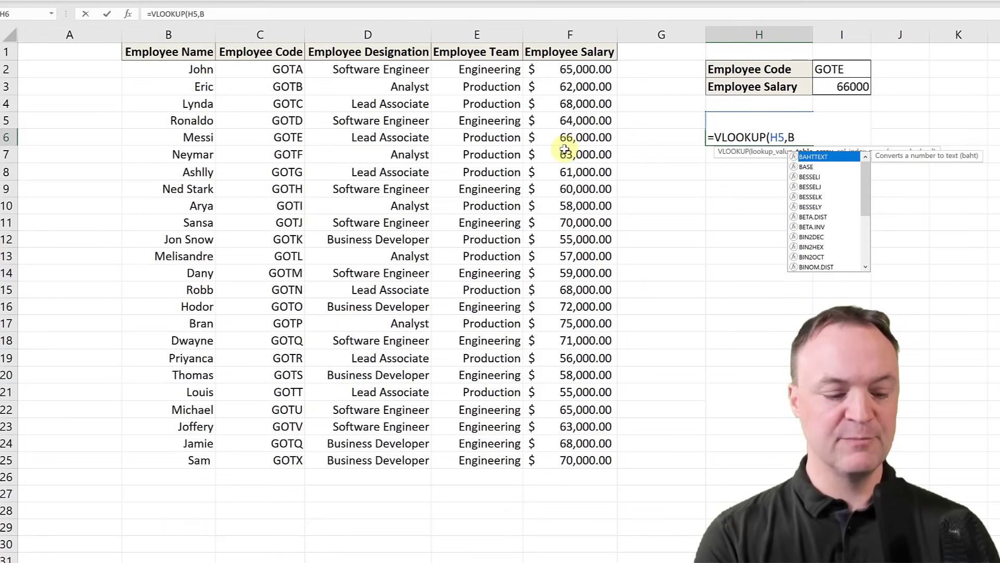
pyautogui.write('2:')
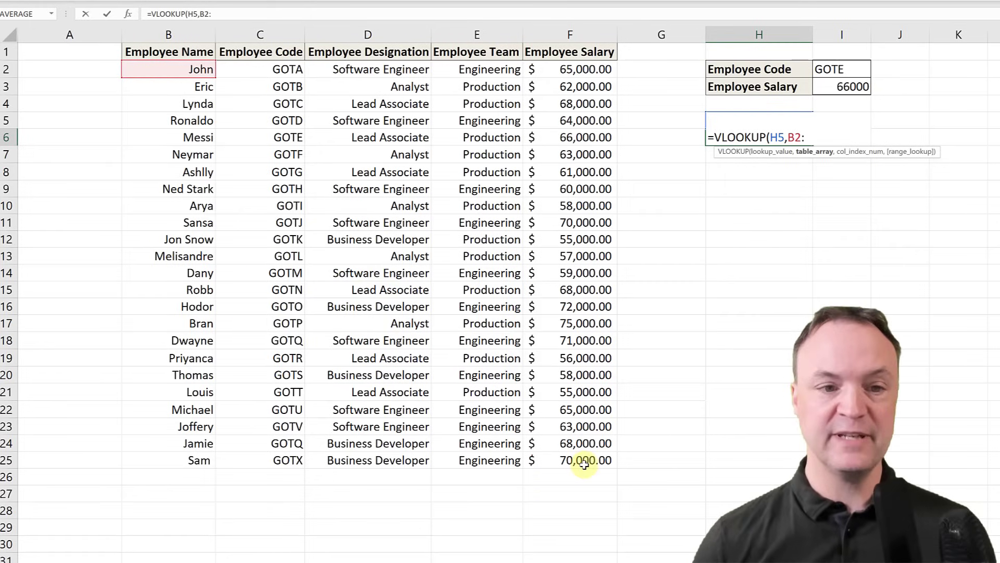
pyautogui.write('F25')
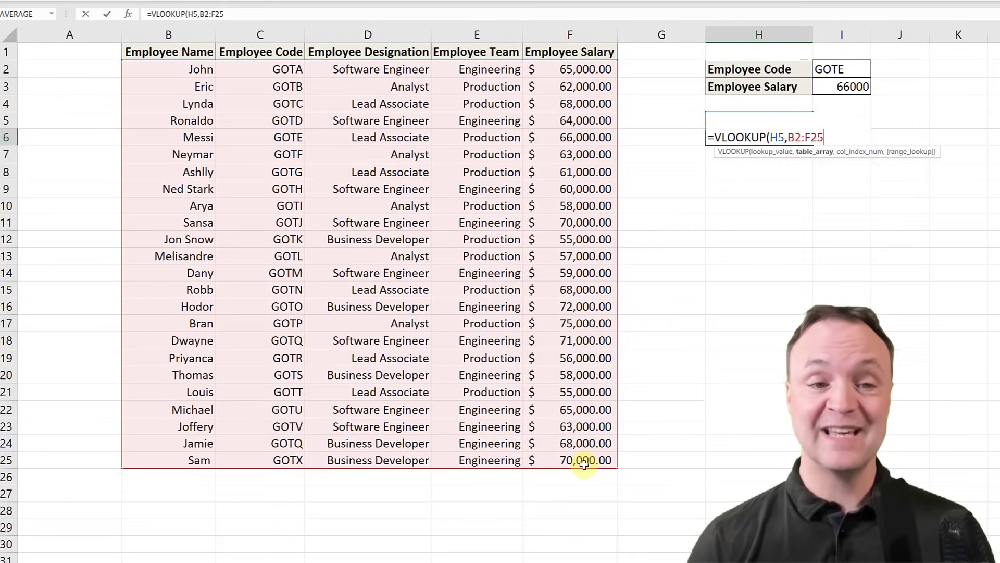
pyautogui.write(',3')
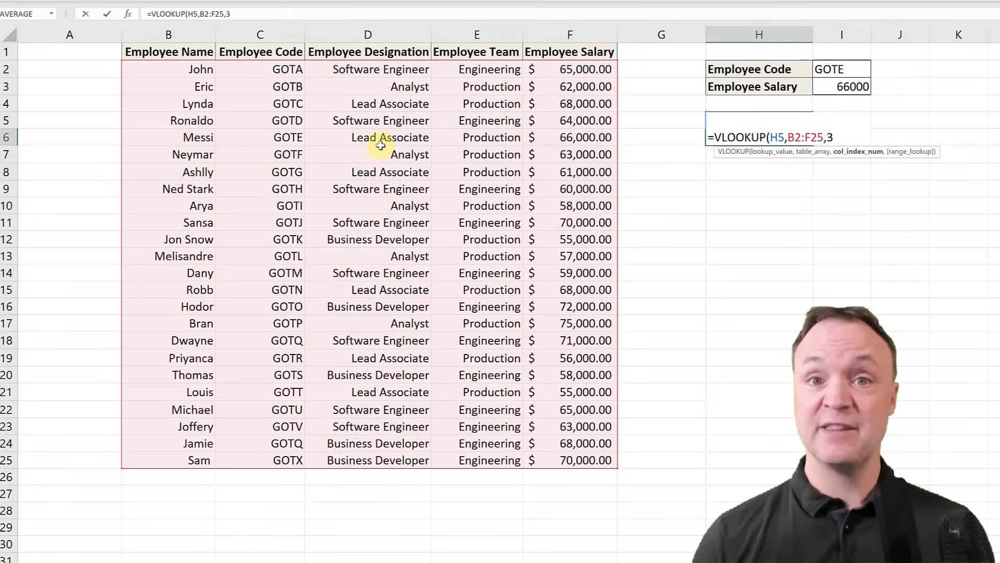
# - Set the VLOOKUP range lookup to FALSE for an exact match and complete the formula in H6
pyautogui.write(',')
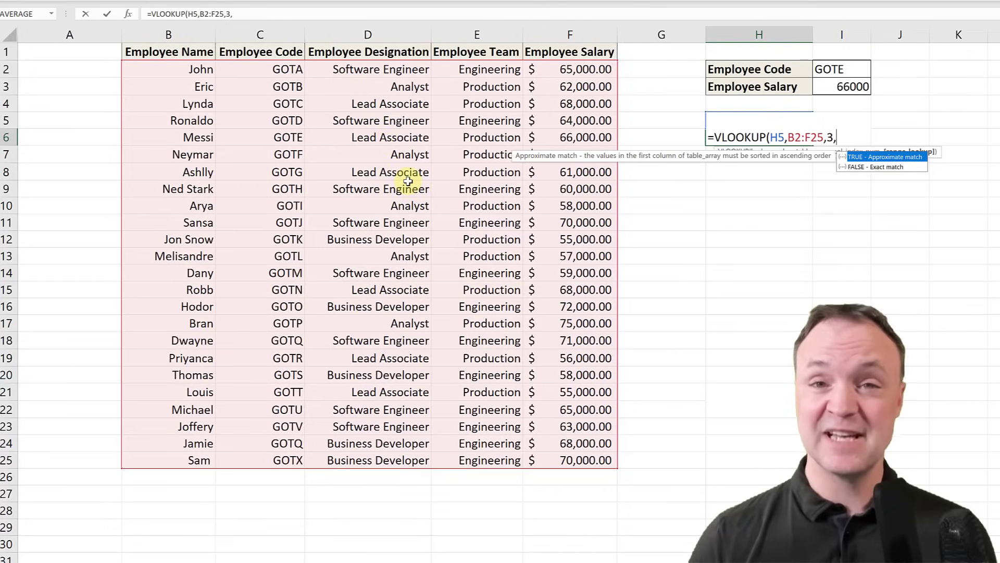
pyautogui.click(862, 167)
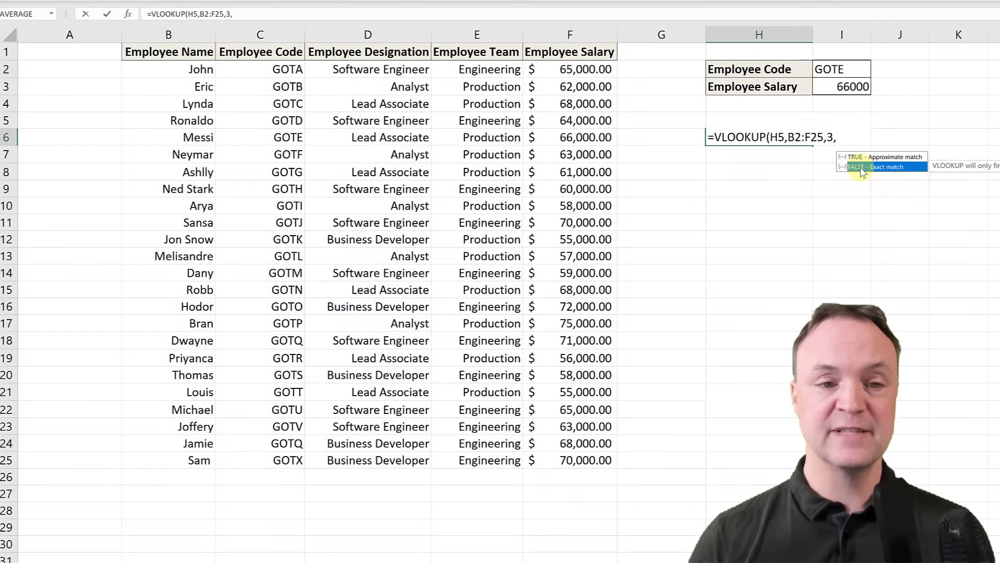
pyautogui.doubleClick(862, 167)
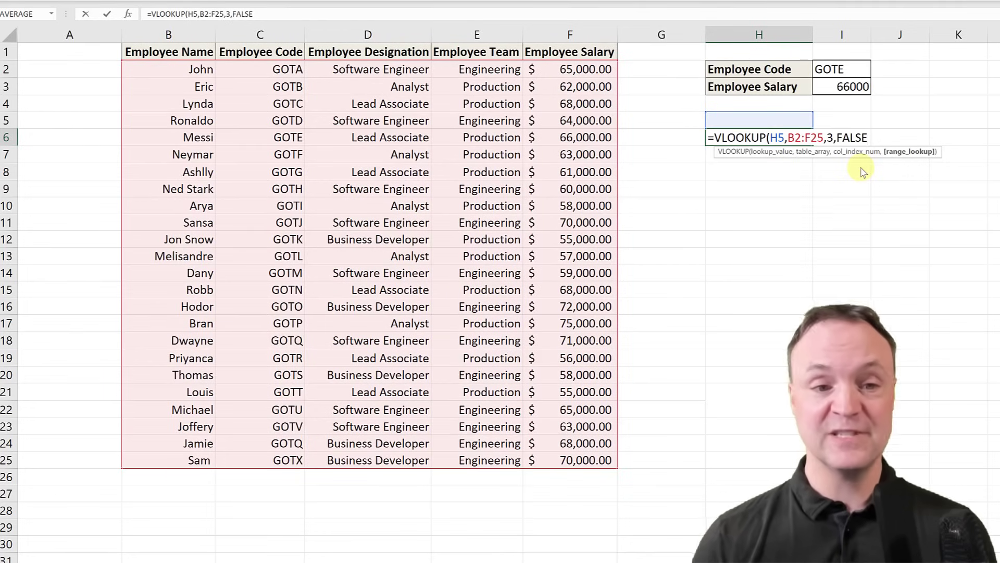
pyautogui.write(')')
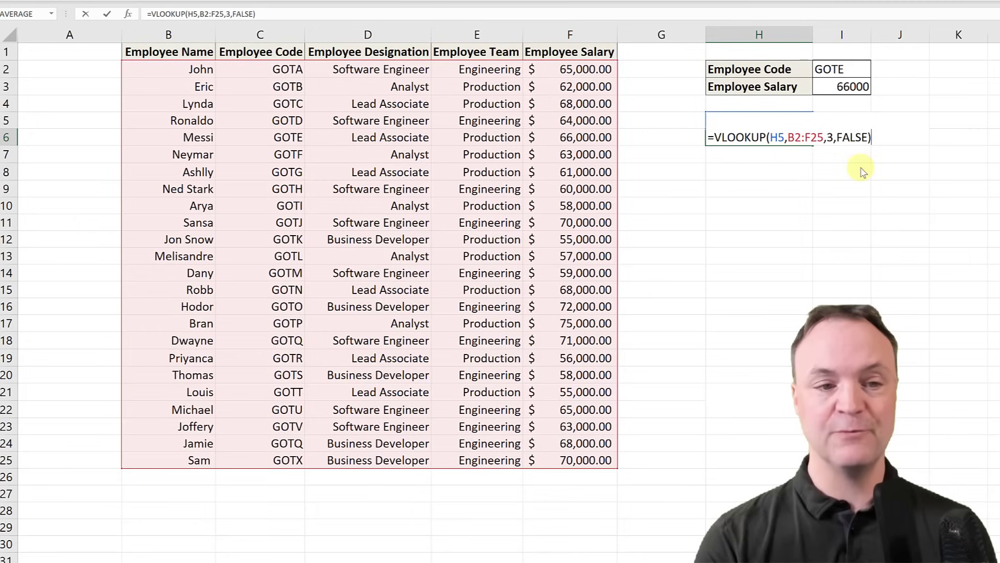
pyautogui.hotkey('ctrl', 'Return')
pyautogui.press('Return')
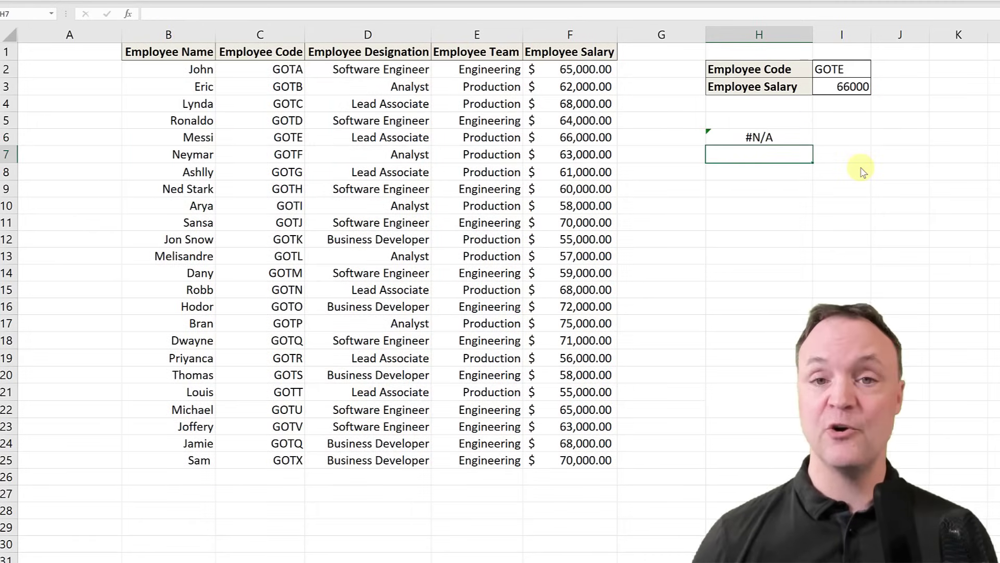
# - Test the lookup by entering the employee name listed in B3 into cell H5
pyautogui.click(763, 121)
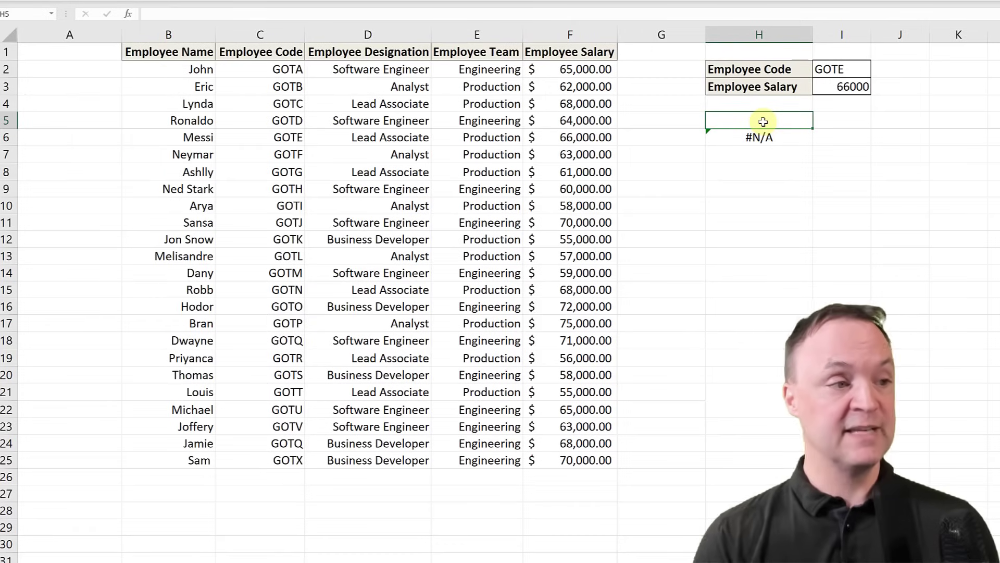
pyautogui.write('Eric')
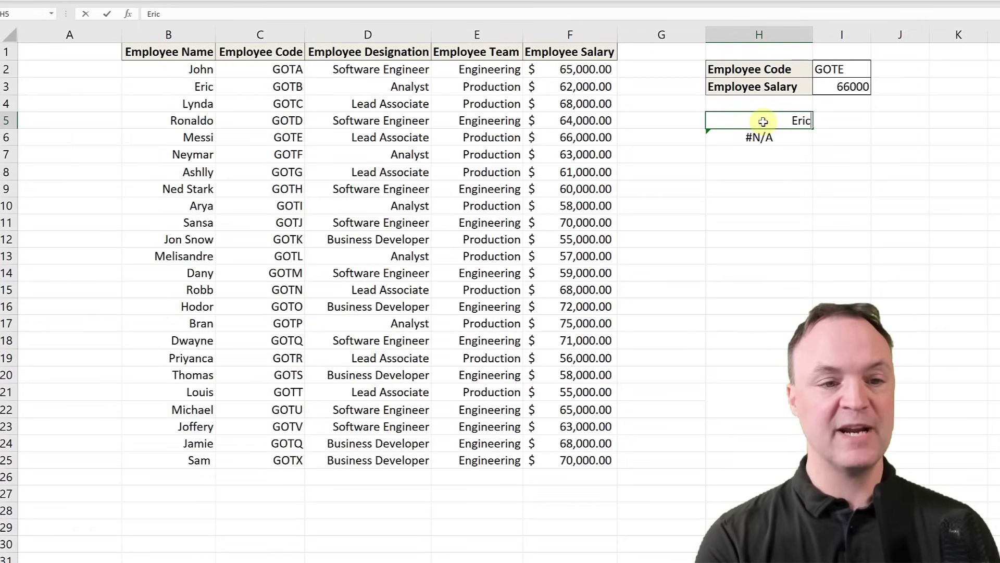
pyautogui.hotkey('ctrl', 'Return')
pyautogui.press('Down')
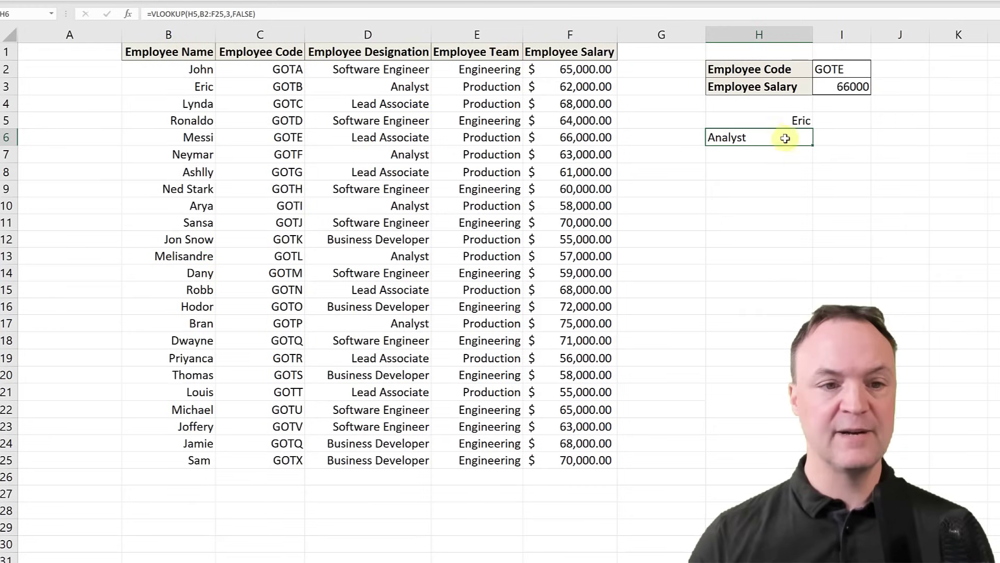
# - Replace the lookup name in H5 with the employee name listed in B14
pyautogui.click(790, 122)
pyautogui.write('Dany')
pyautogui.press('Return')
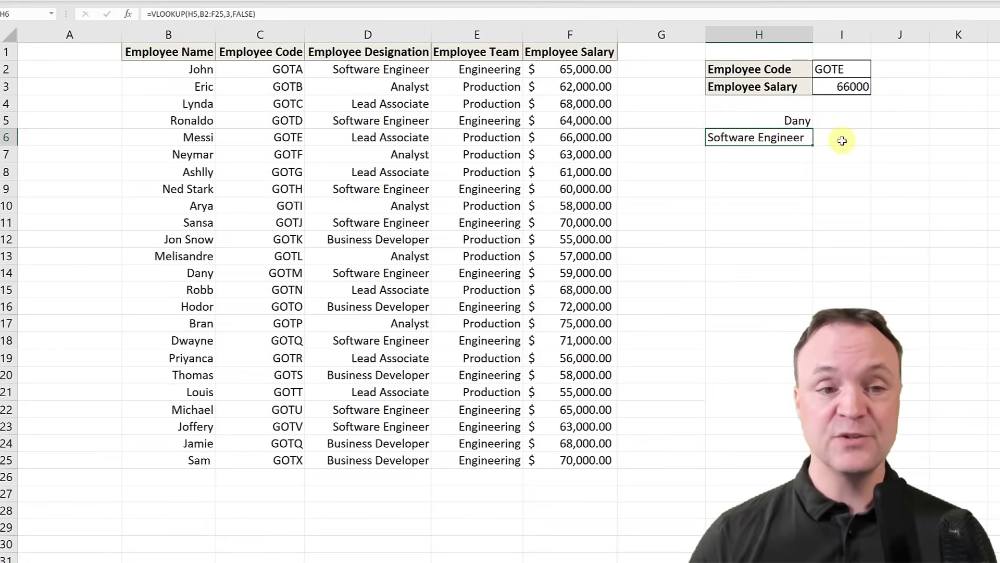
# - Move the lookup name from H5 to H7, directly below the VLOOKUP formula
pyautogui.rightClick(797, 124)
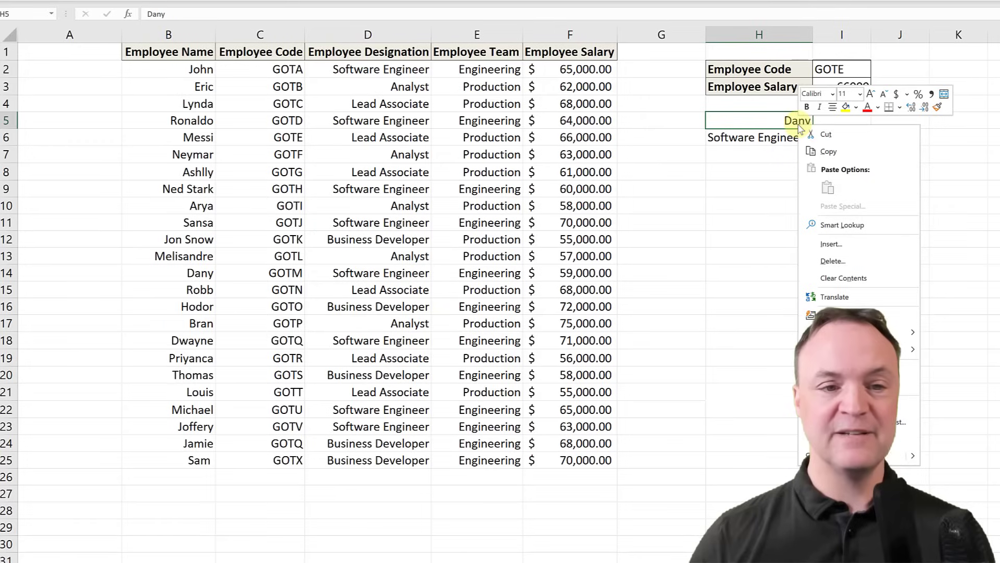
pyautogui.click(833, 149)
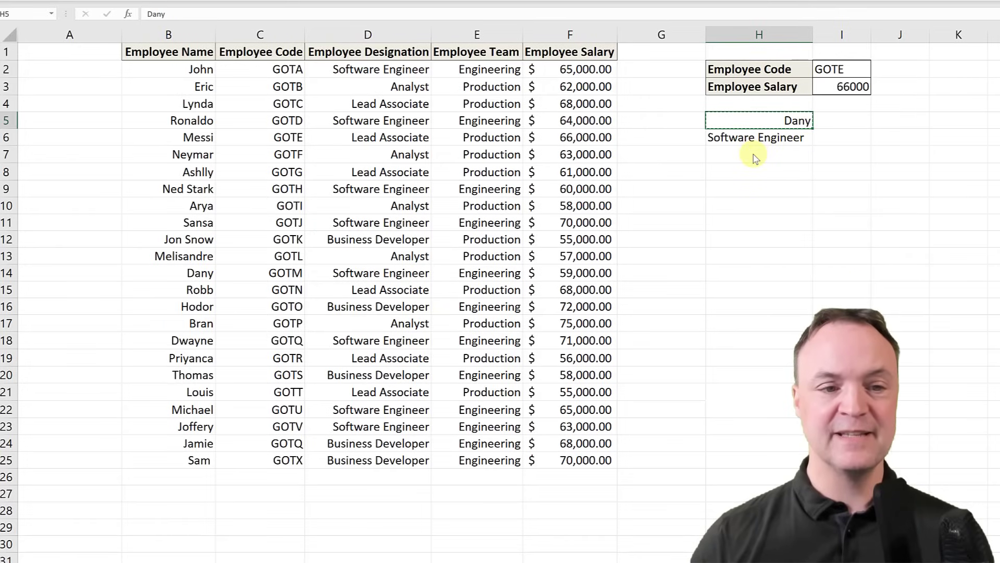
pyautogui.rightClick(754, 155)
pyautogui.click(783, 218)
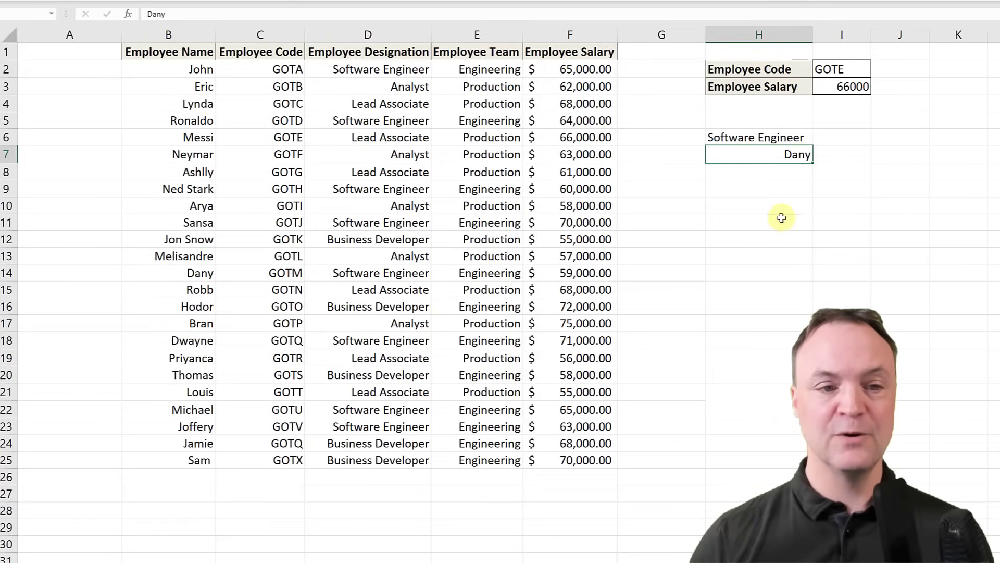
# - Move the VLOOKUP formula and lookup name together from H6:H7 to I6:I7
pyautogui.click(776, 204)
pyautogui.moveTo(745, 134); pyautogui.dragTo(775, 150)
pyautogui.rightClick(775, 150)
pyautogui.click(802, 176)
pyautogui.rightClick(833, 137)
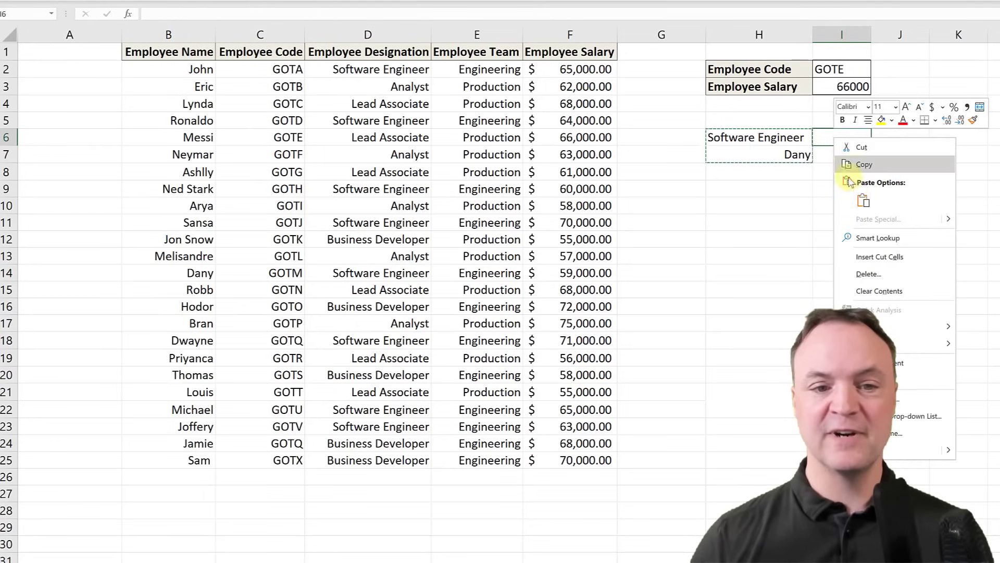
pyautogui.click(863, 201)
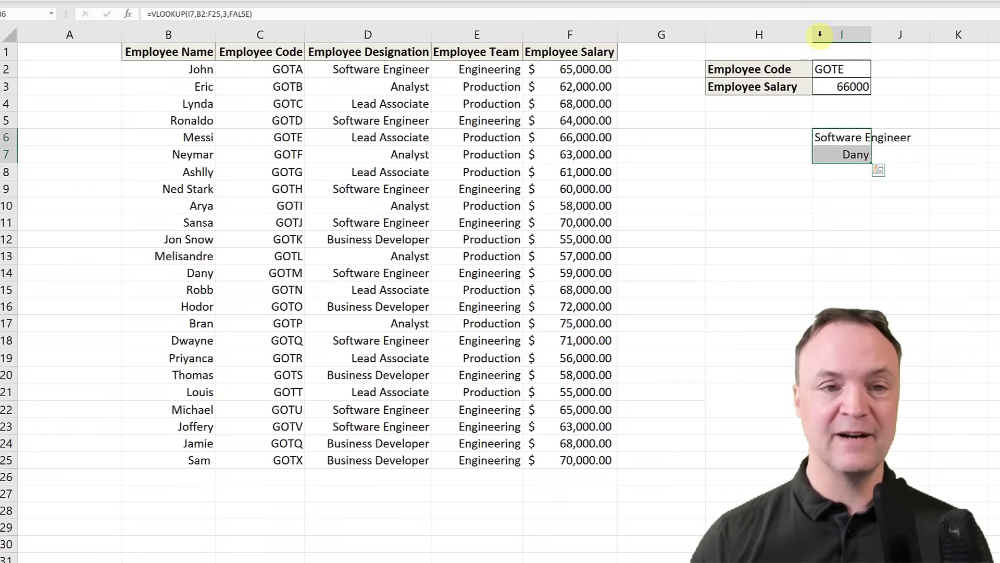
# - Narrow column H slightly and autofit column I to its contents
pyautogui.moveTo(810, 35); pyautogui.dragTo(800, 36)
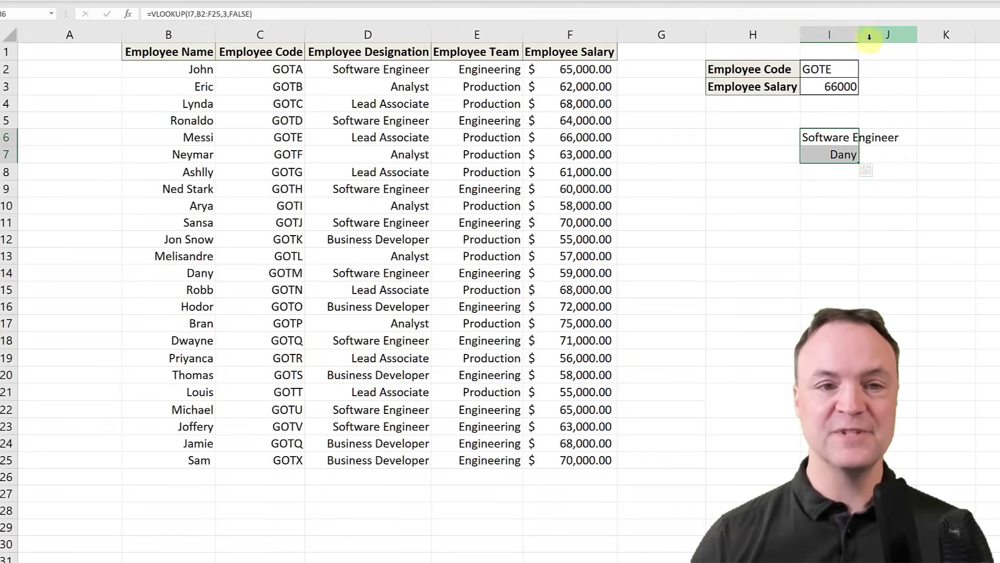
pyautogui.doubleClick(858, 39)
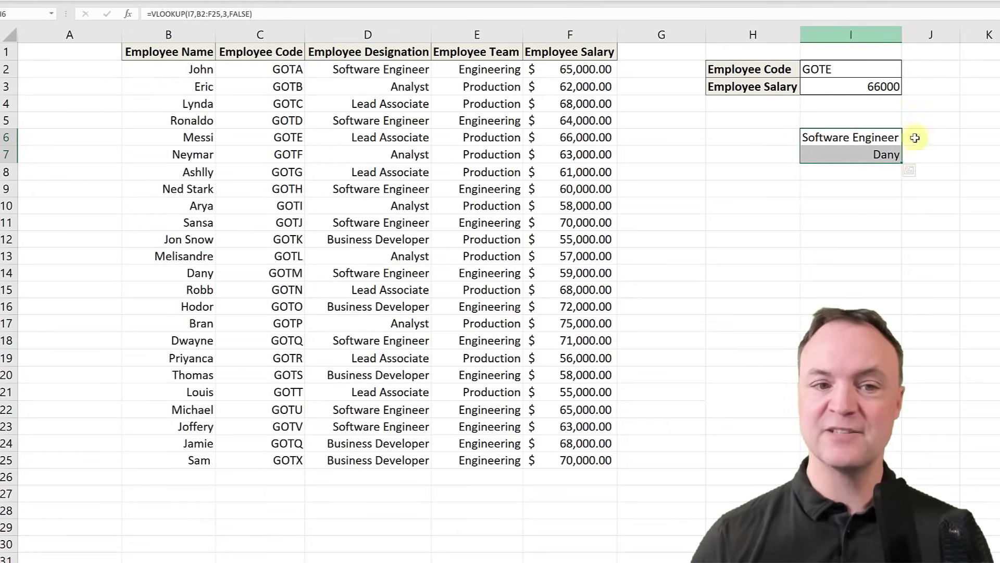
# - Label the VLOOKUP result by linking H6 to the Employee Designation header in D1, and autofit column H
pyautogui.click(754, 139)
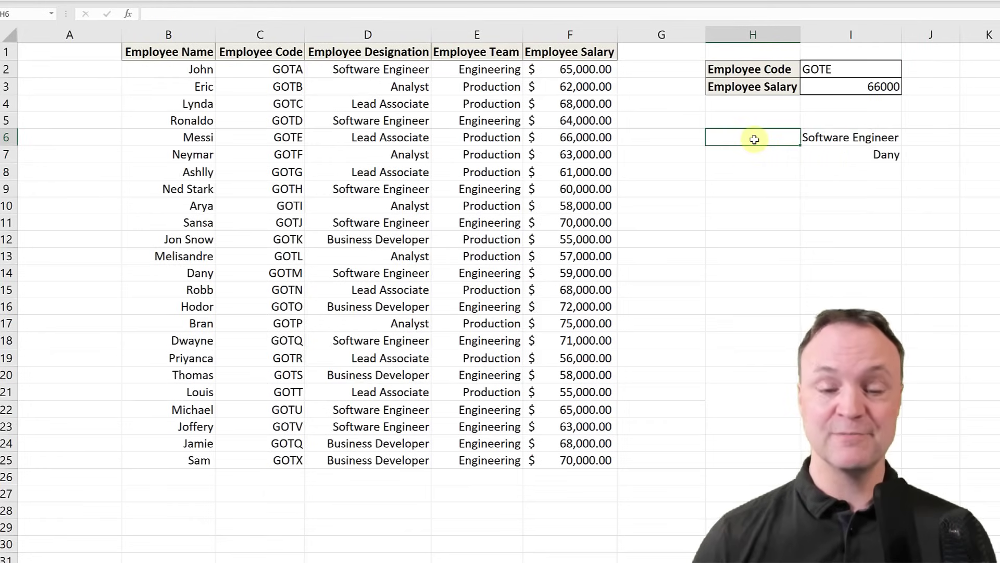
pyautogui.write('-')
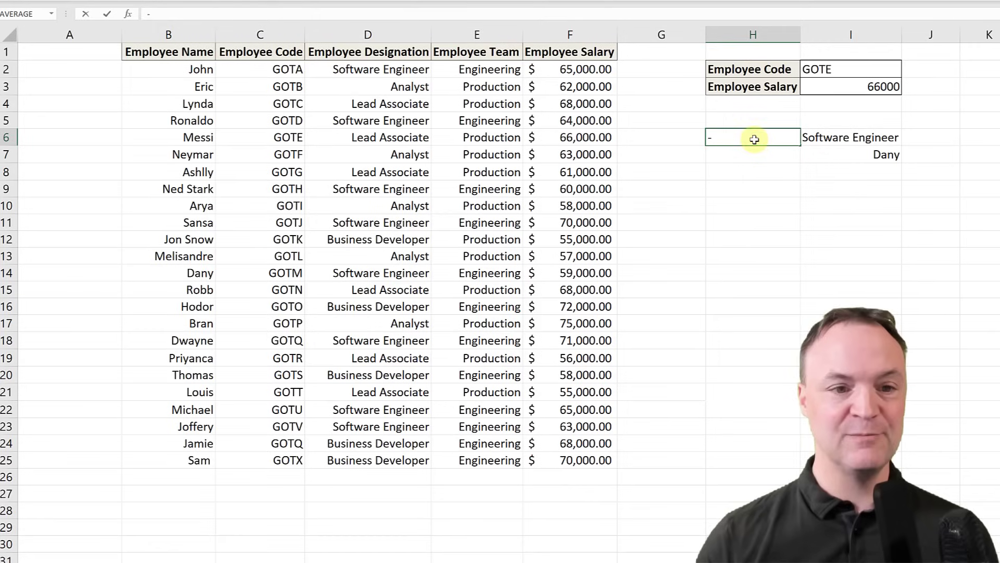
pyautogui.press('BackSpace')
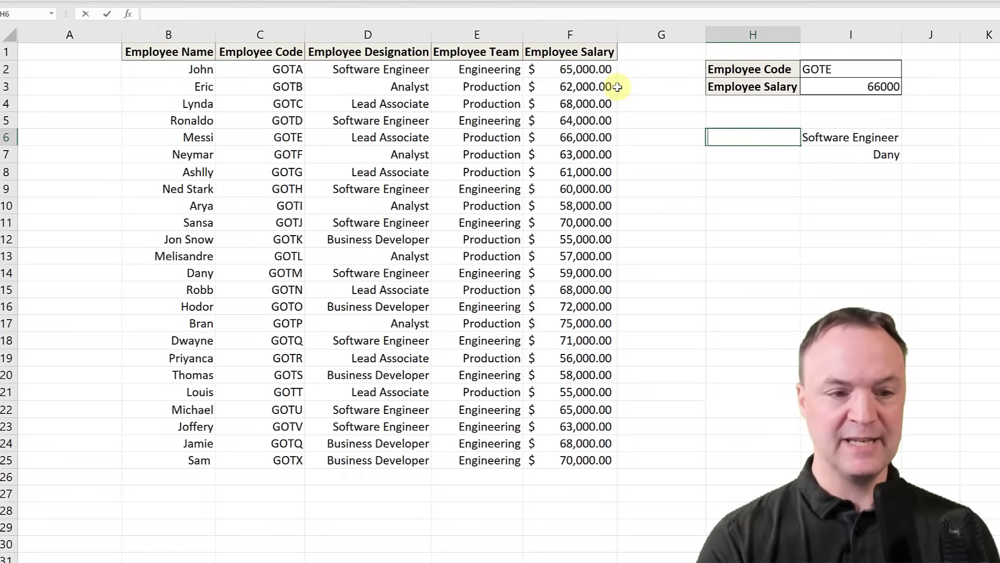
pyautogui.write('=')
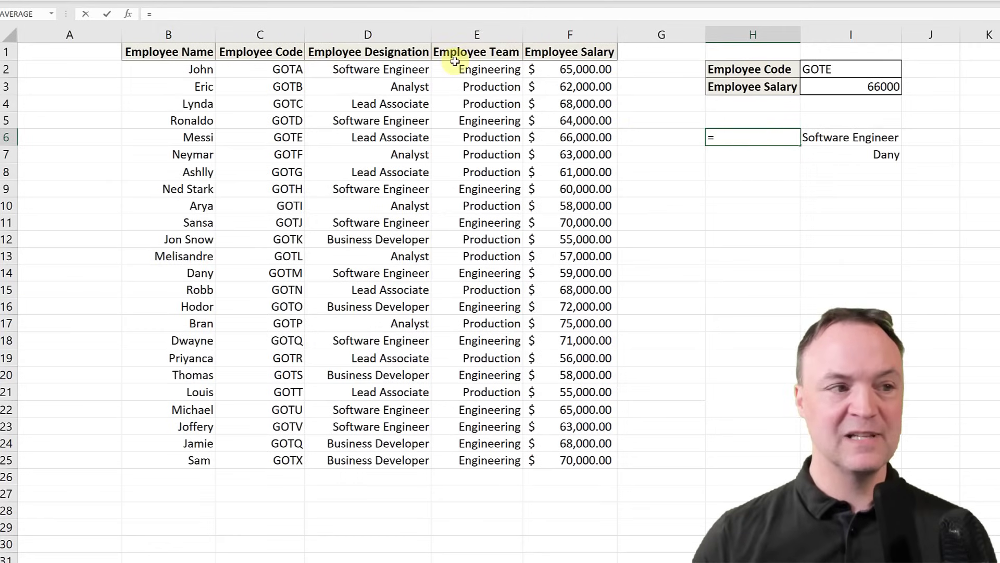
pyautogui.click(411, 54)
pyautogui.press('Return')
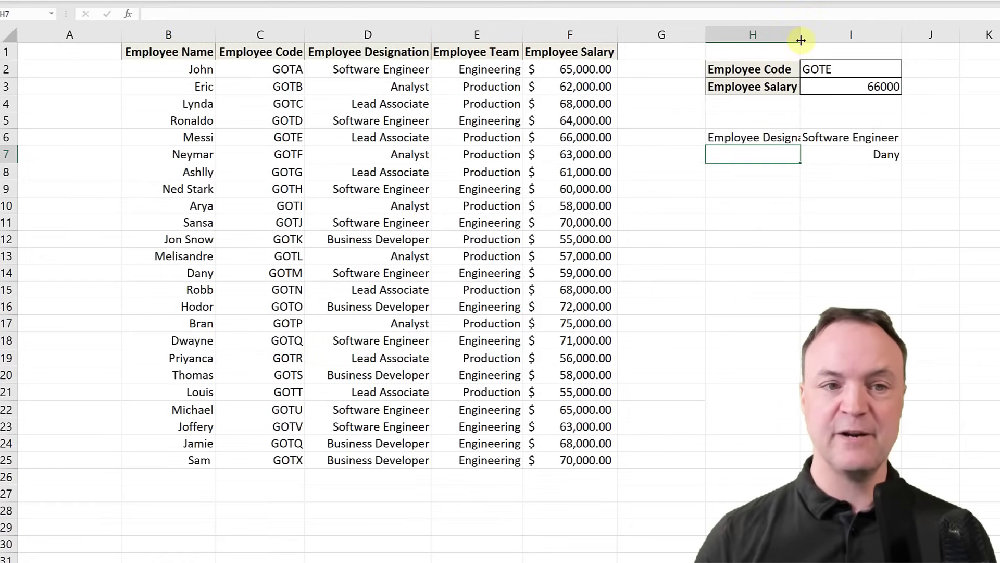
pyautogui.doubleClick(801, 35)
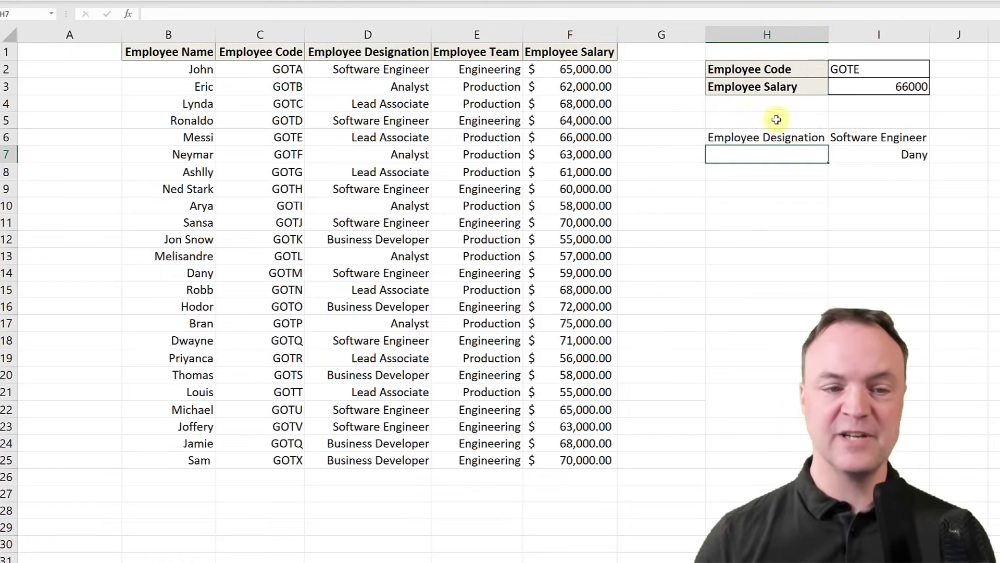
# - Label the lookup name by linking H7 to the Employee Name header in B1
pyautogui.doubleClick(755, 161)
pyautogui.write('=')
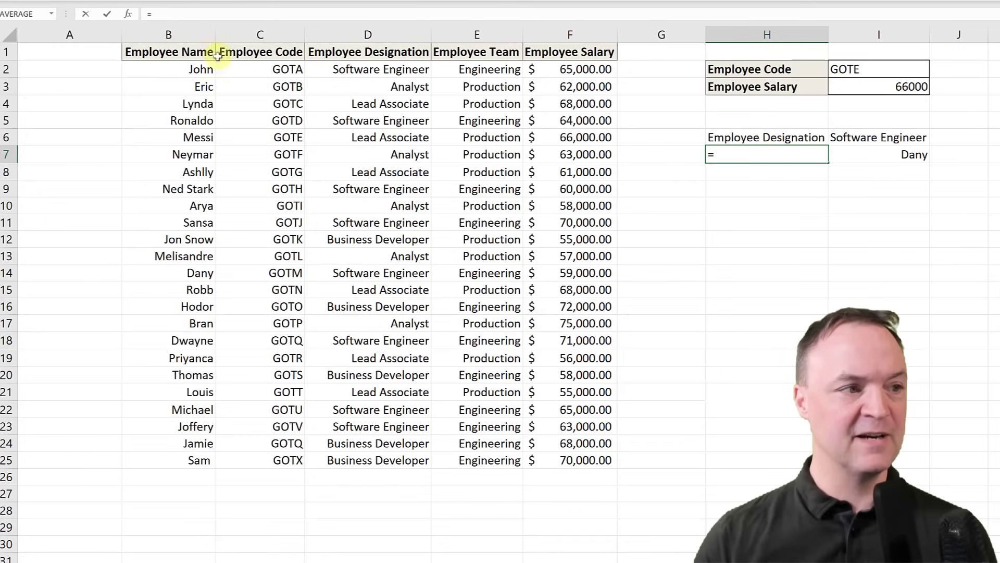
pyautogui.click(201, 54)
pyautogui.press('Return')
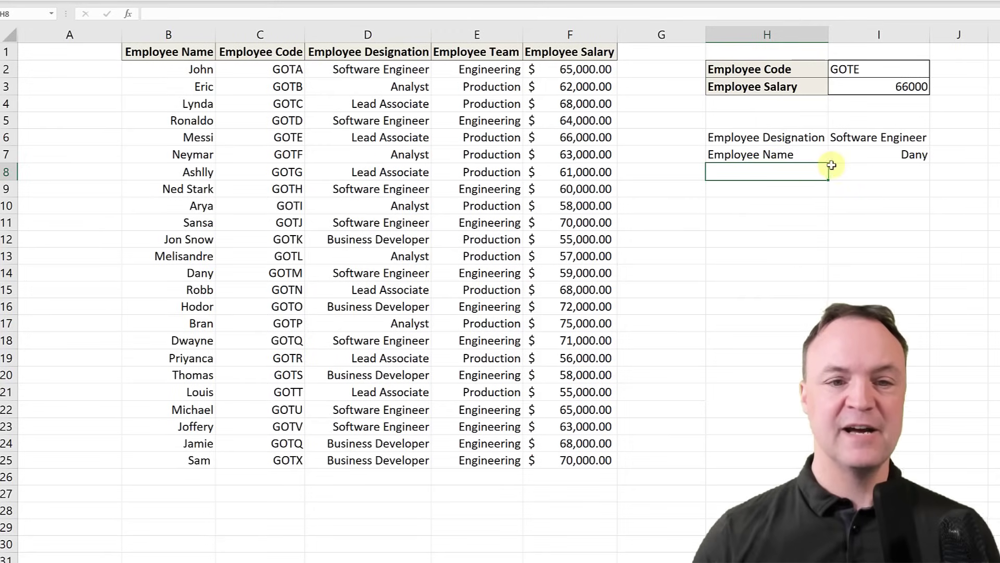
# - Replace the lookup name in I7 with the employee name listed in B10
pyautogui.click(894, 155)
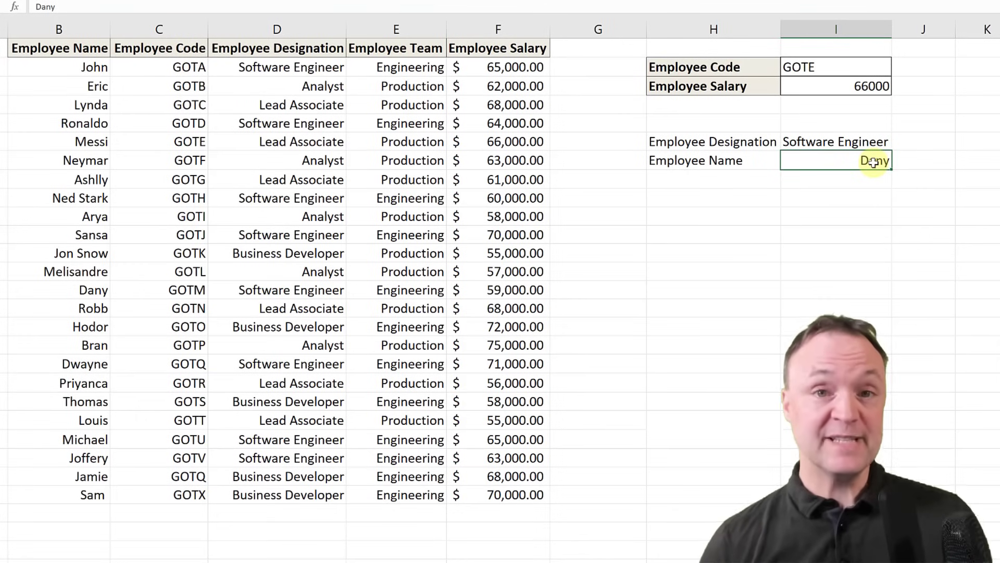
pyautogui.write('Arya')
pyautogui.press('Return')
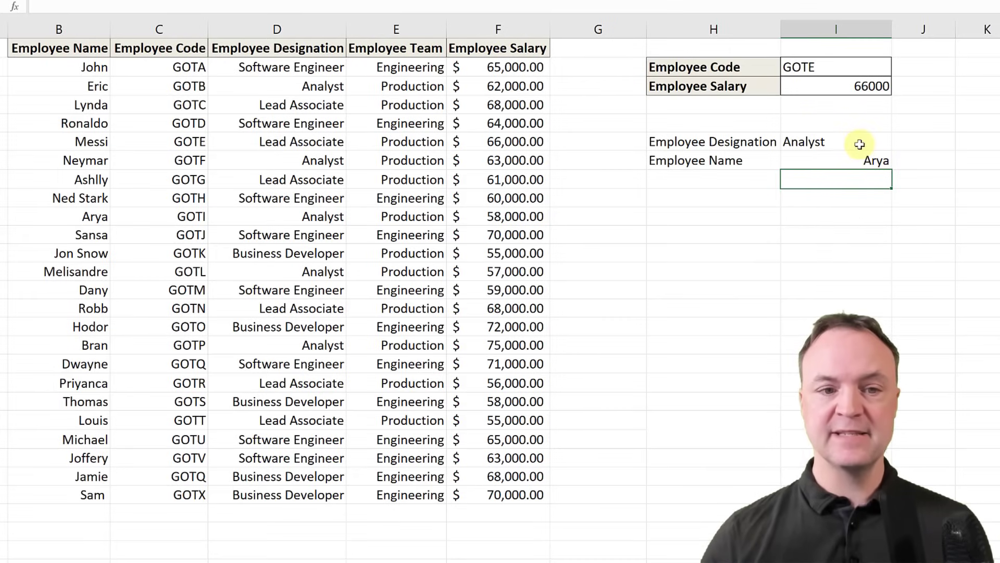
# - Open the VLOOKUP formula in I6 and examine its lookup value argument
pyautogui.press('Up')
pyautogui.press('Up')
pyautogui.doubleClick(825, 144)
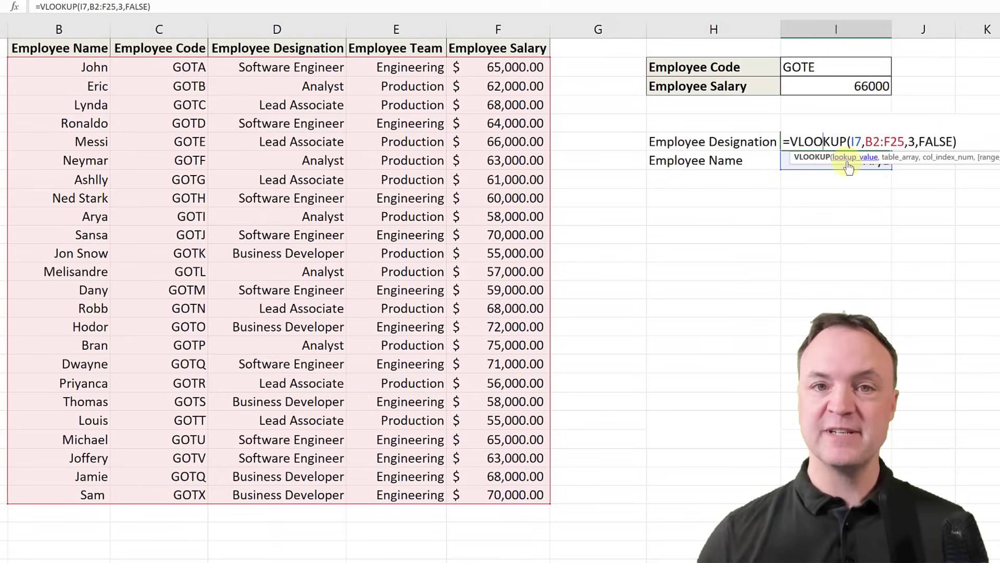
pyautogui.click(861, 144)
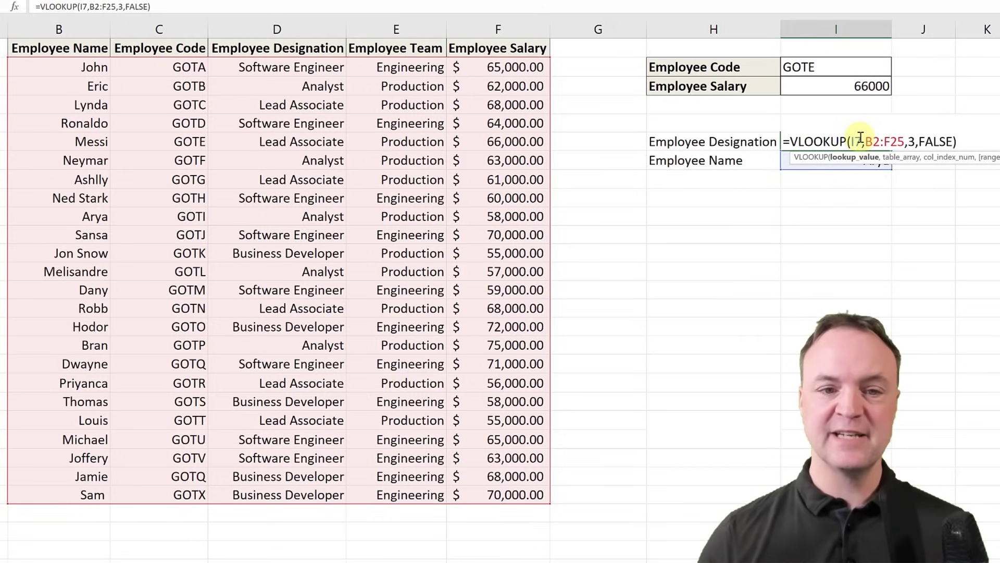
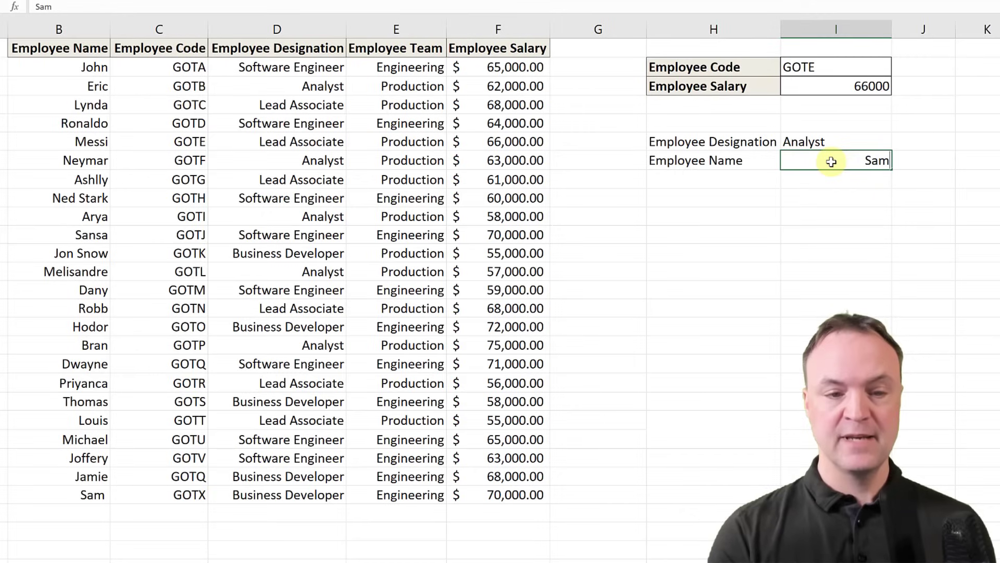
# - Set the lookup name in I7 to the employee name listed in B25, and remove the trailing spaces from B25
pyautogui.press('Return')
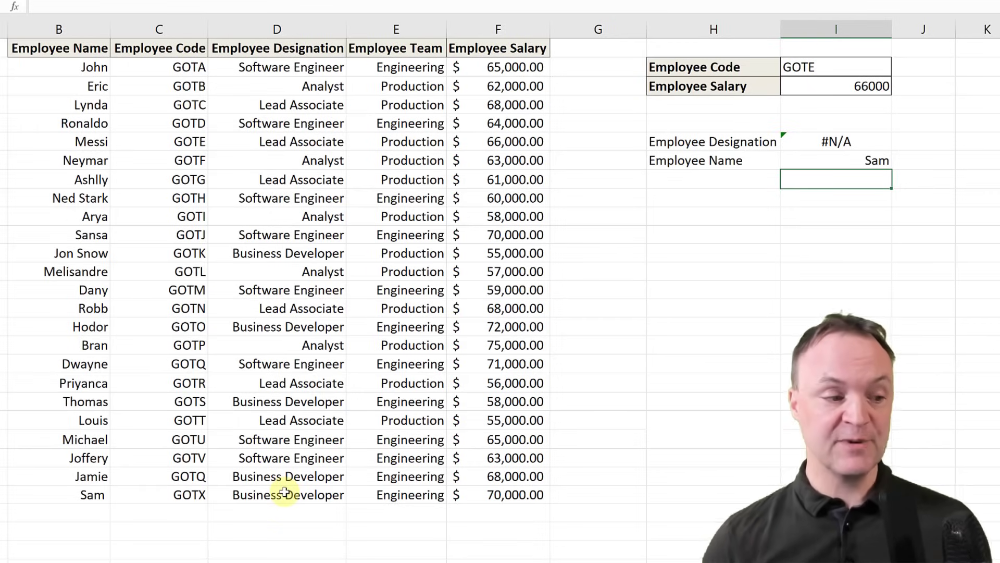
pyautogui.doubleClick(97, 494)
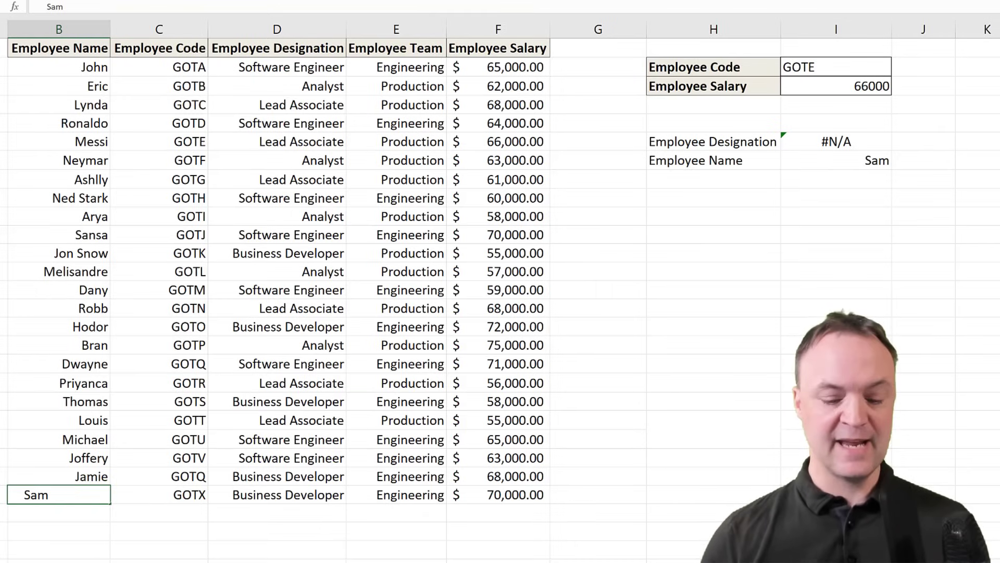
pyautogui.click(162, 548)
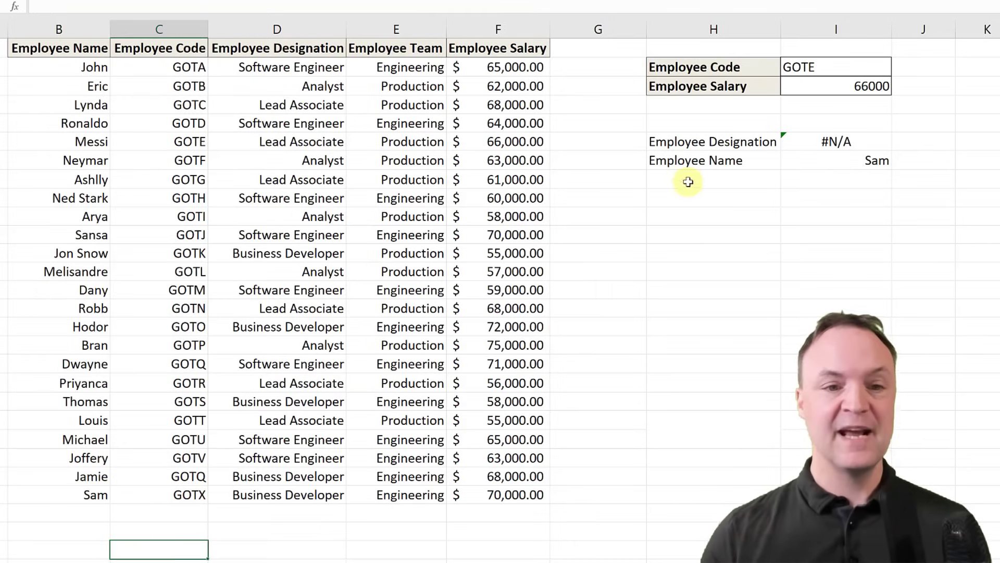
# - Re-enter the employee name from B25 as the lookup name in I7
pyautogui.click(870, 162)
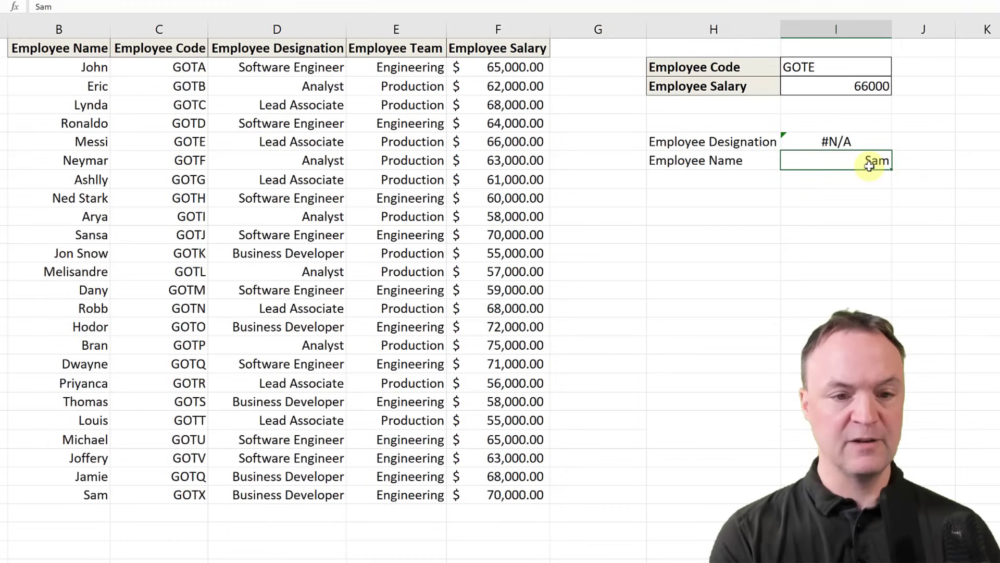
pyautogui.write('Sam')
pyautogui.press('Return')
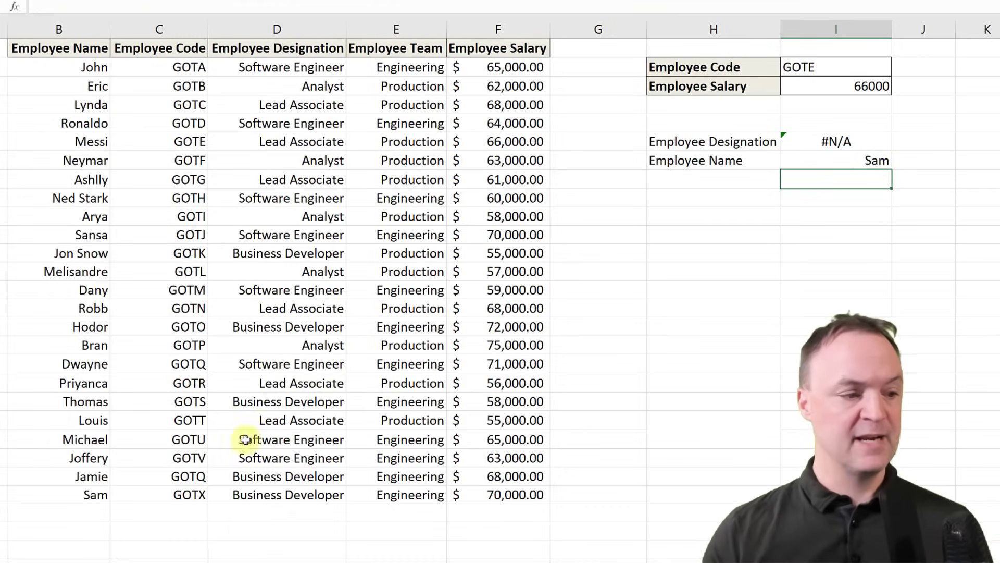
# - Remove the leading spaces before the employee name in B25
pyautogui.doubleClick(83, 498)
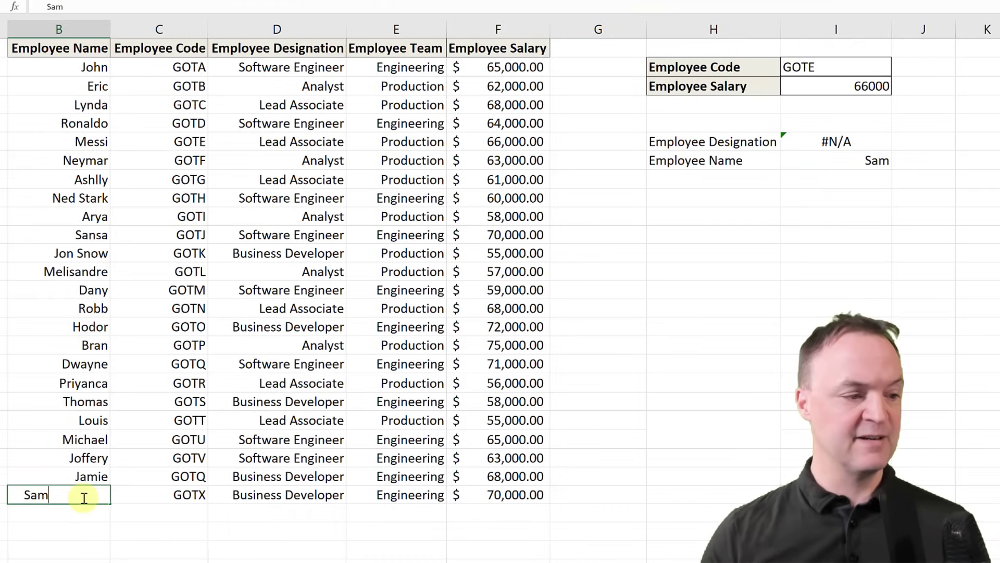
pyautogui.click(22, 495)
pyautogui.press('BackSpace')
pyautogui.press('BackSpace')
pyautogui.press('BackSpace')
pyautogui.press('BackSpace')
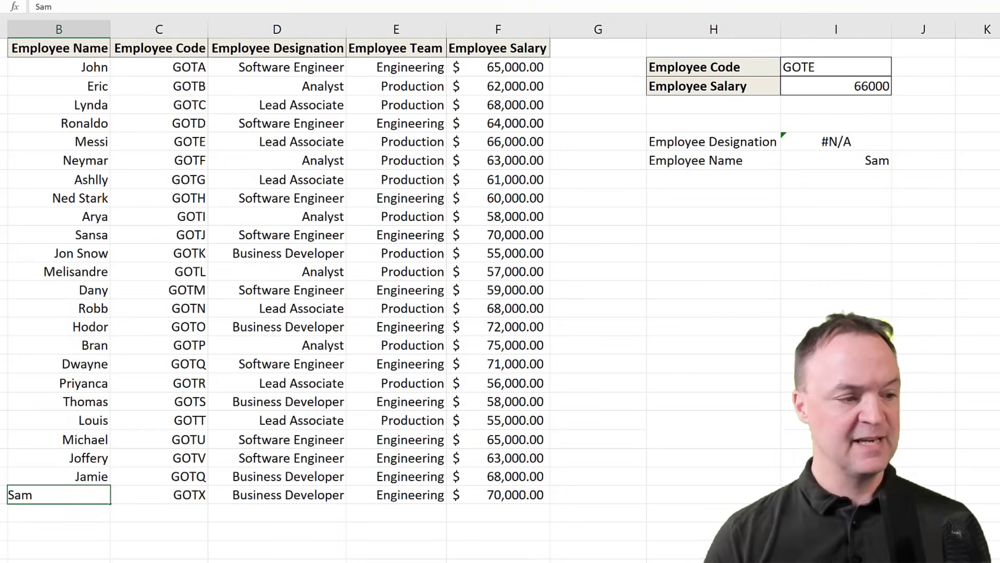
pyautogui.press('Return')
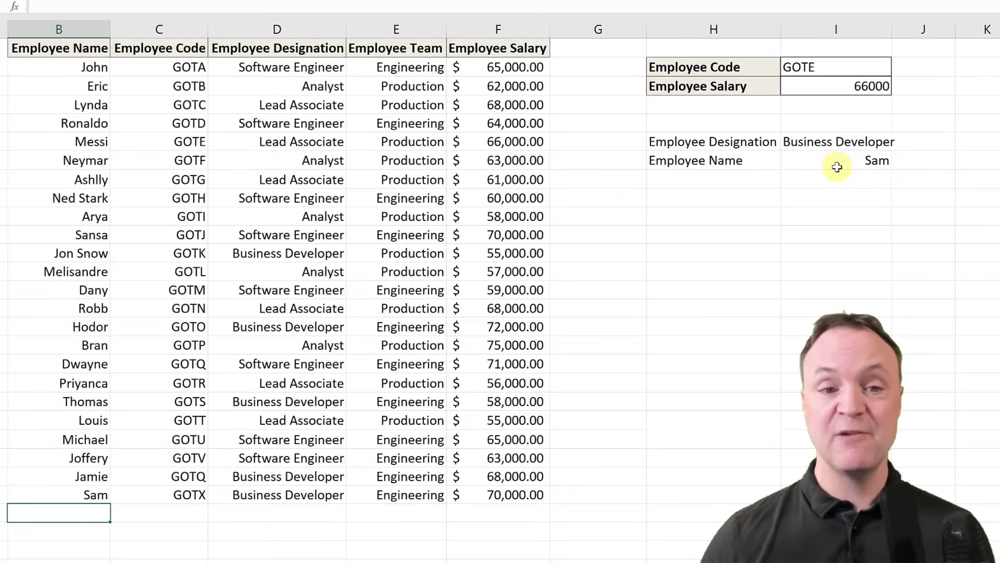
# - Open the VLOOKUP formula in I6 and examine its FALSE exact-match argument
pyautogui.click(854, 141)
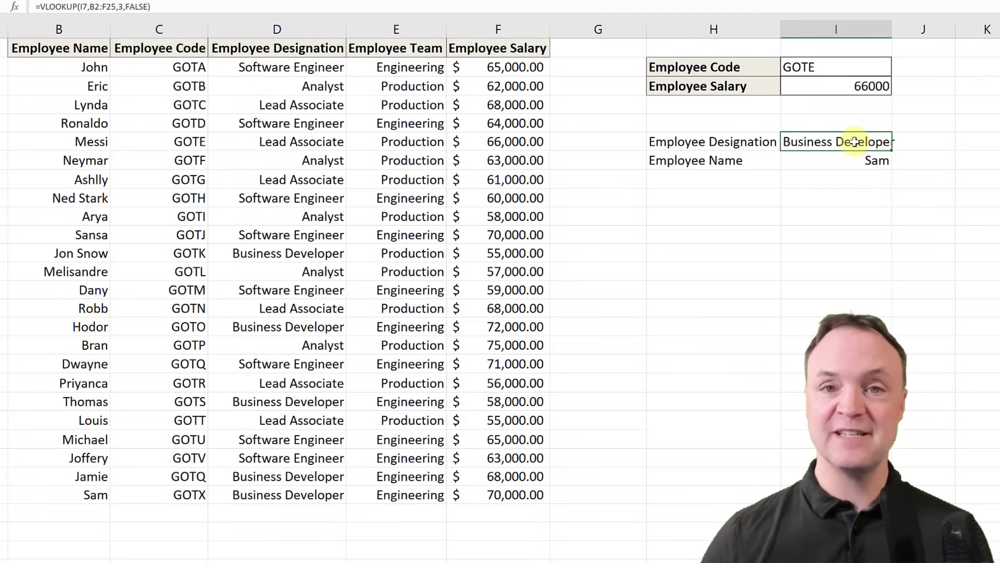
pyautogui.doubleClick(855, 141)
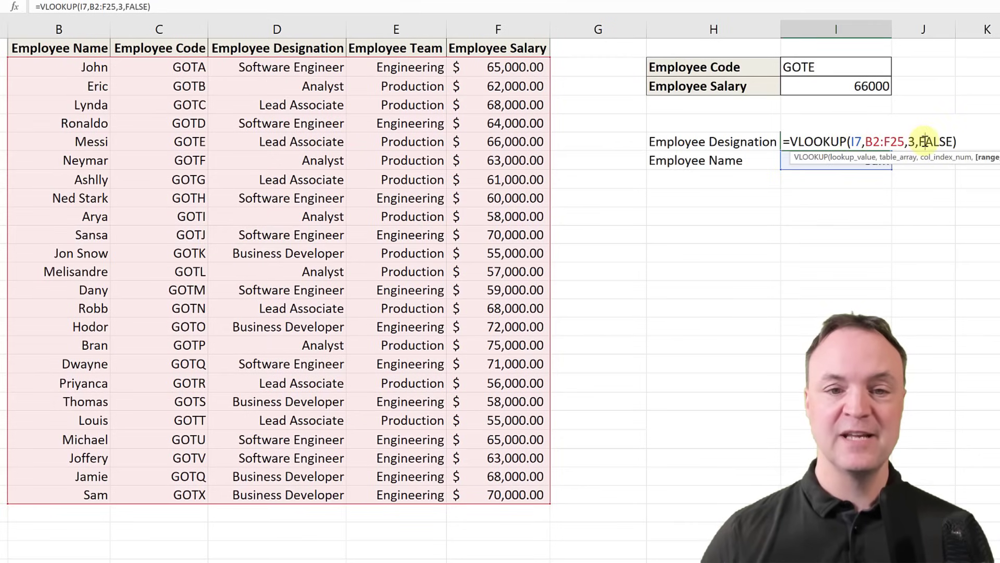